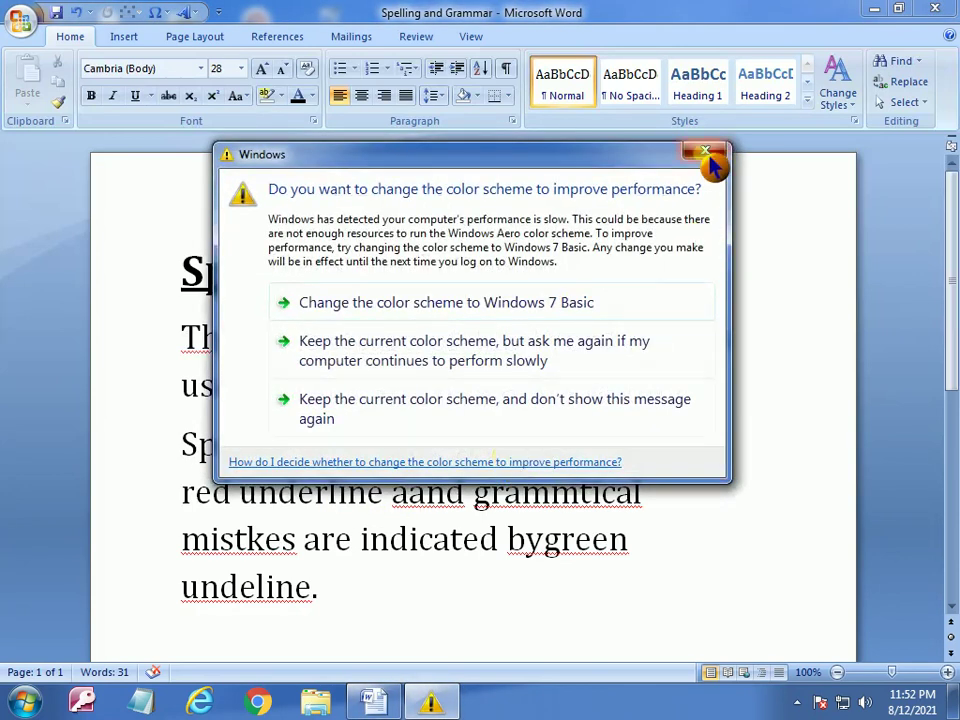
# Close the Windows colour-scheme performance prompt so the document shows again.
pyautogui.click(706, 150)
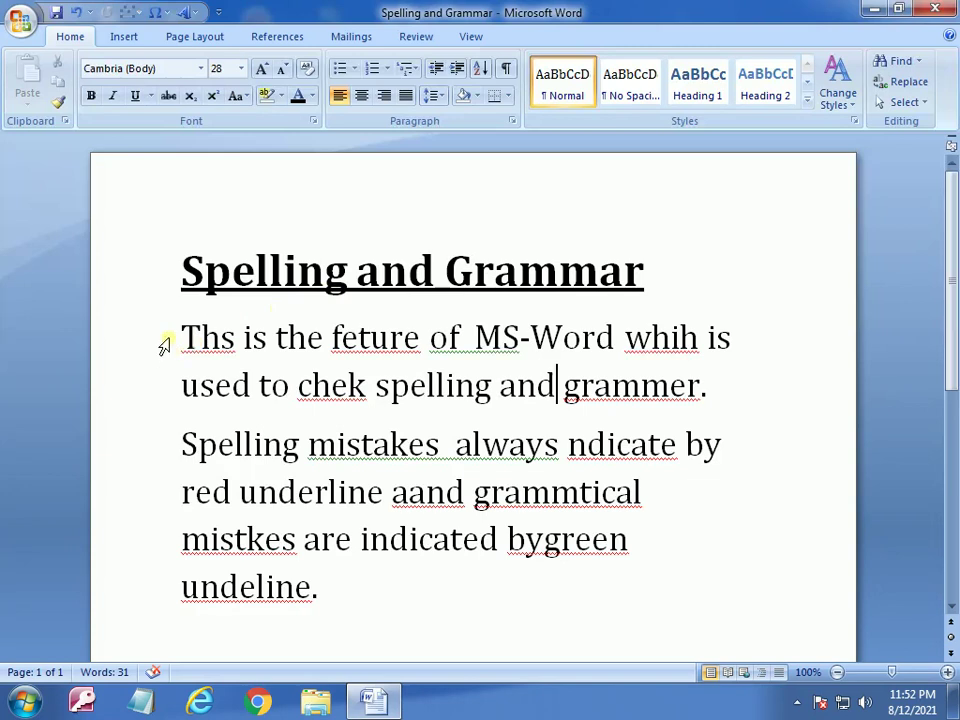
# Place the cursor at the start of the title and show the Review ribbon.
pyautogui.click(182, 270)
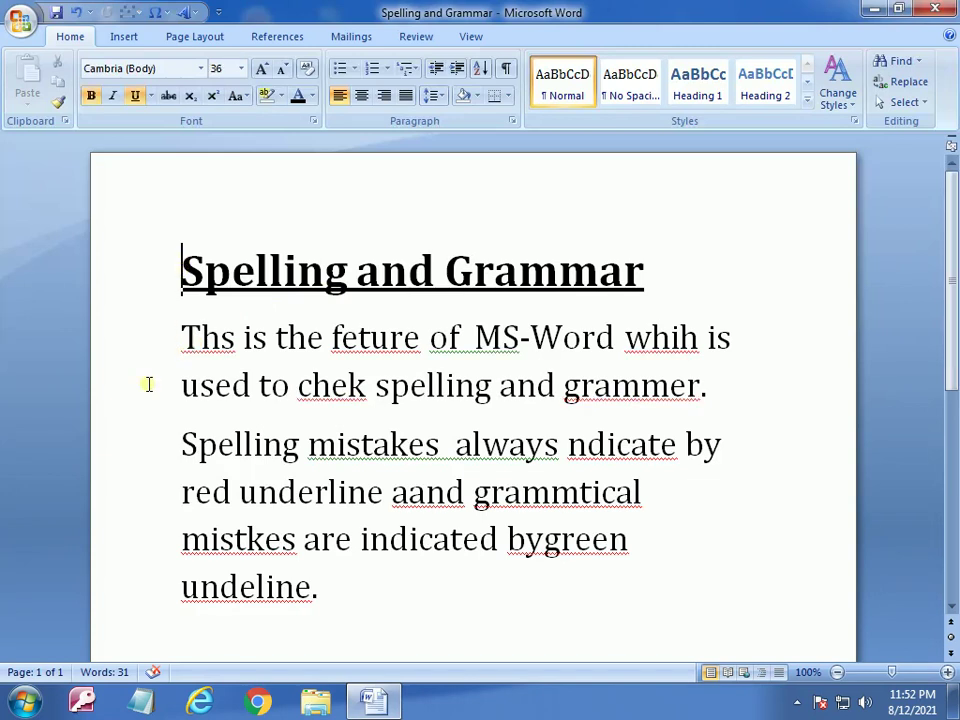
pyautogui.click(428, 38)
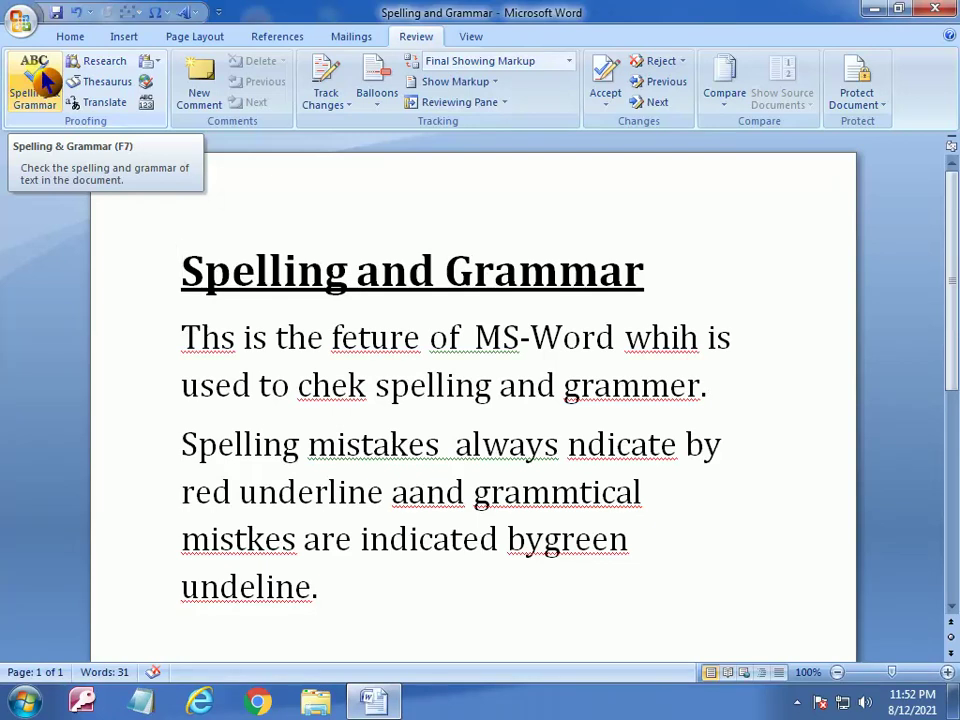
# Start the spelling and grammar check, restarting it with F7 so it flags 'Ths' first.
pyautogui.click(44, 82)
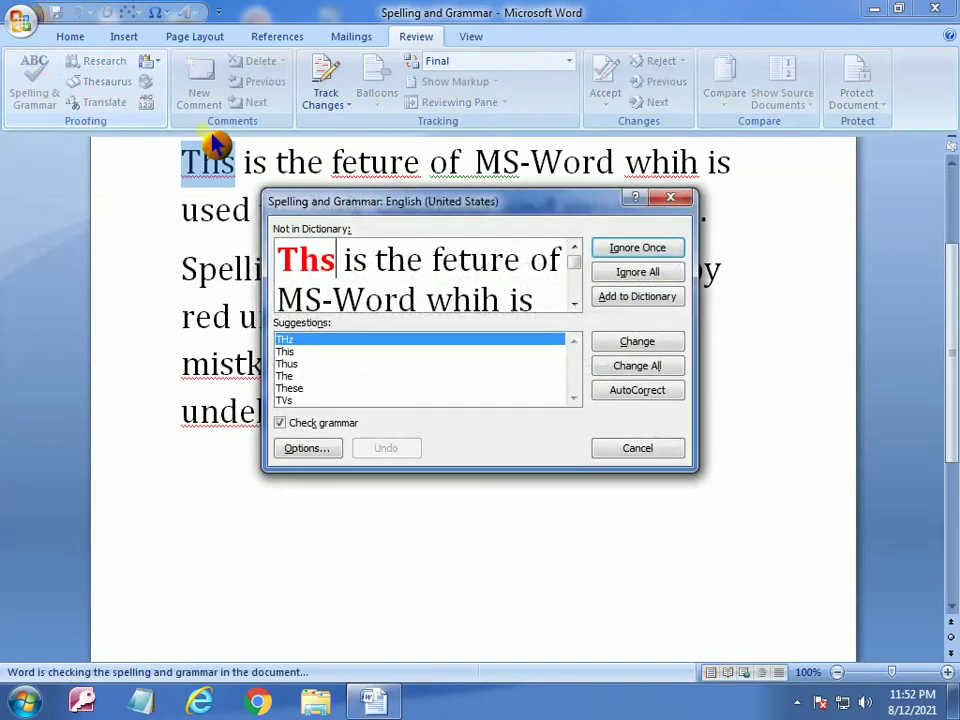
pyautogui.click(677, 204)
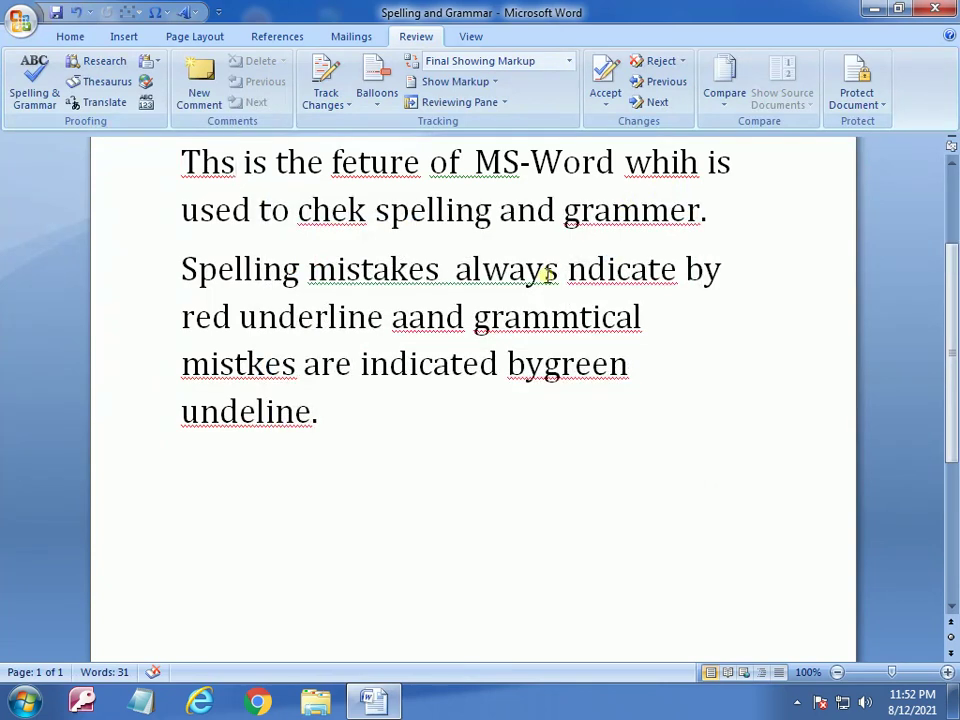
pyautogui.press('F7')
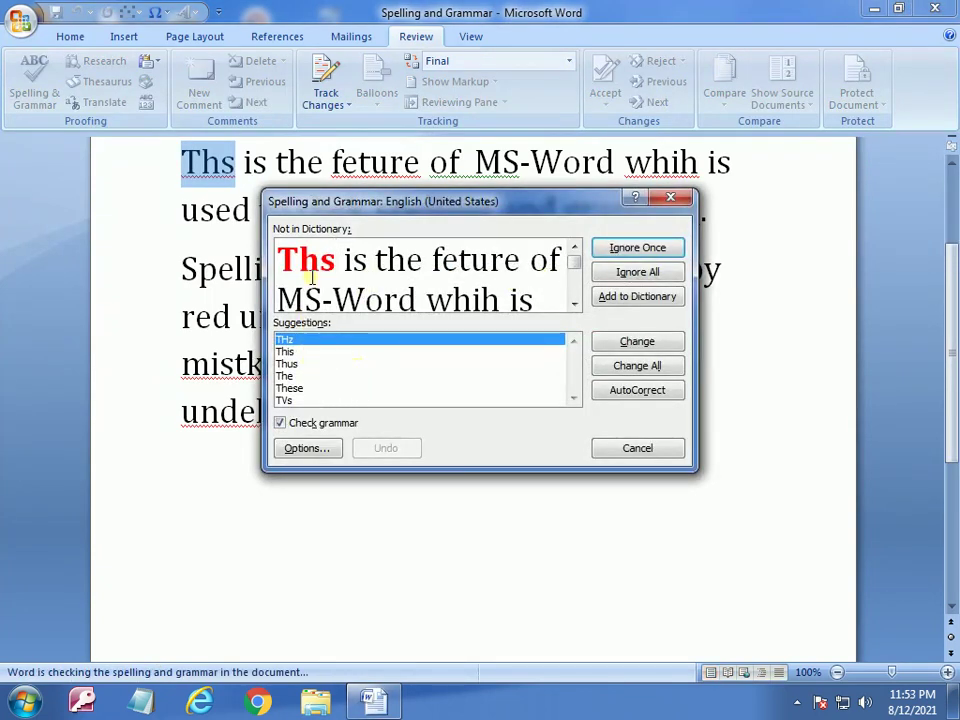
# Correct Ths, feture, whih, chek and grammer, and remove the extra space before MS-Word.
pyautogui.moveTo(494, 208)
pyautogui.mouseDown()
pyautogui.moveTo(507, 285)
pyautogui.moveTo(531, 301)
pyautogui.mouseUp()
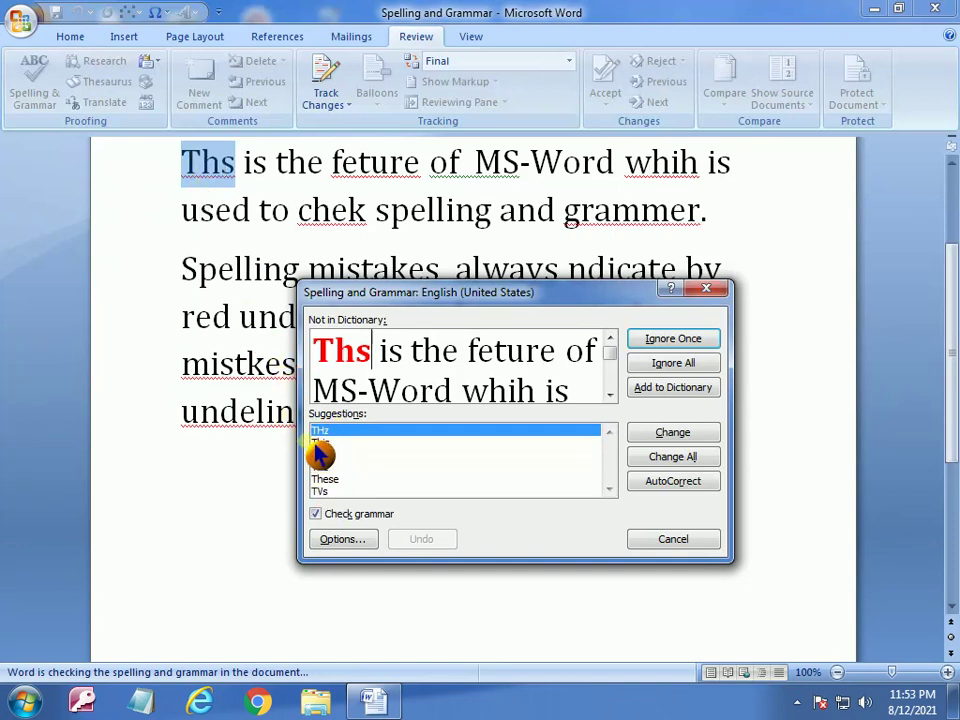
pyautogui.click(320, 443)
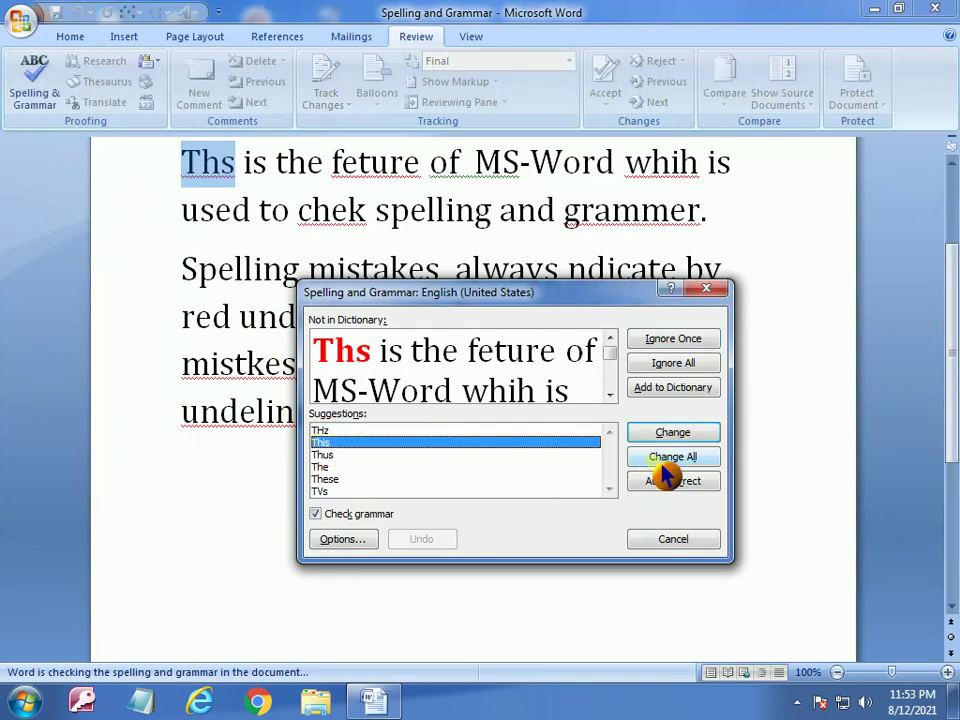
pyautogui.click(673, 434)
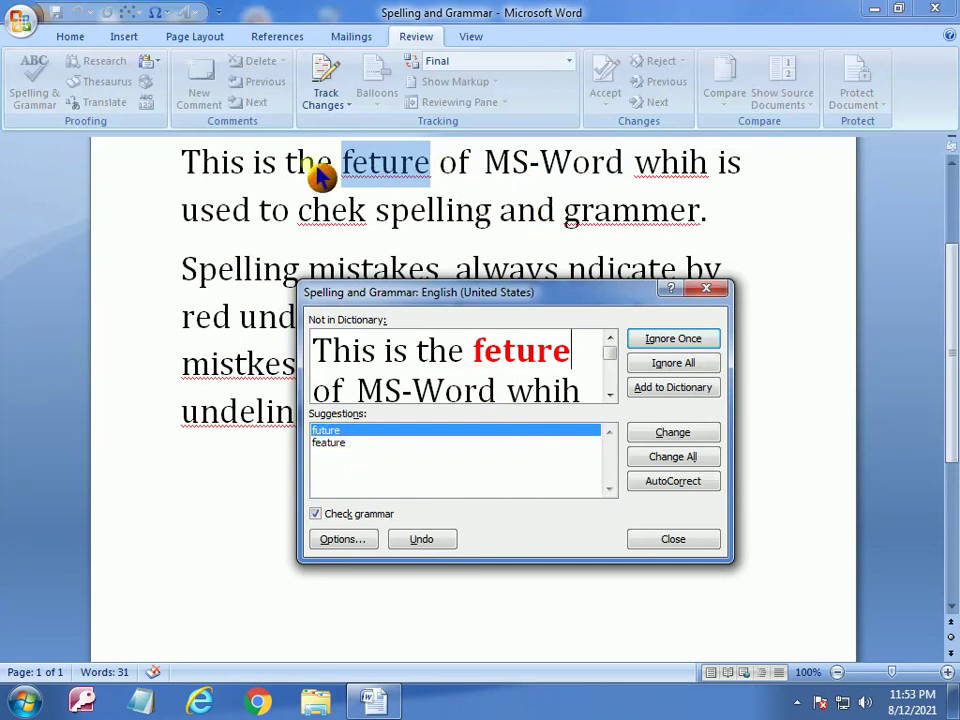
pyautogui.click(330, 445)
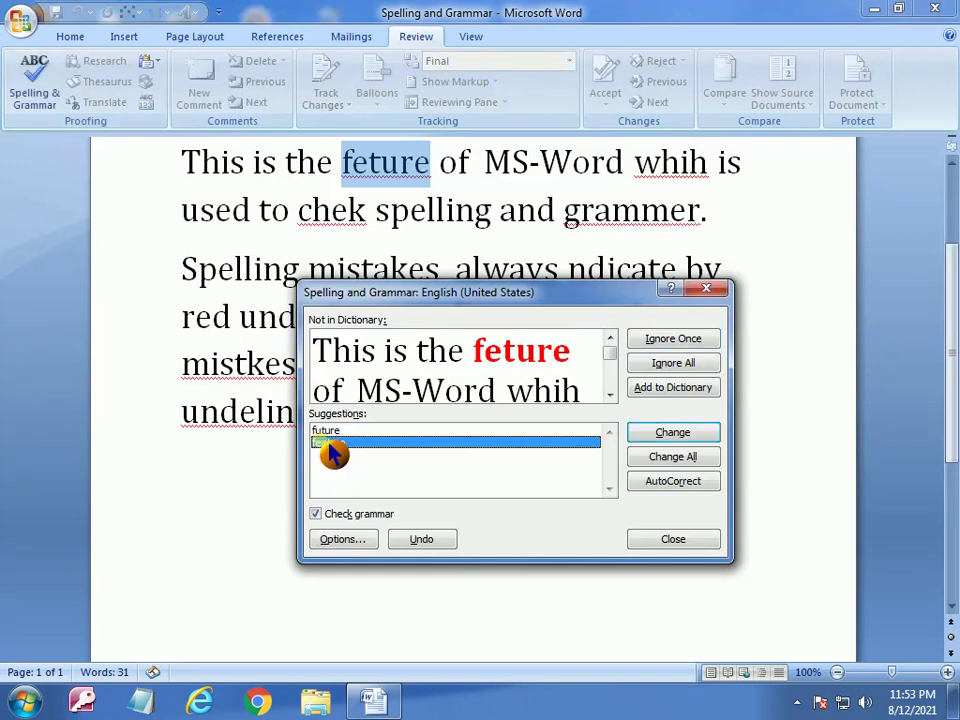
pyautogui.click(688, 446)
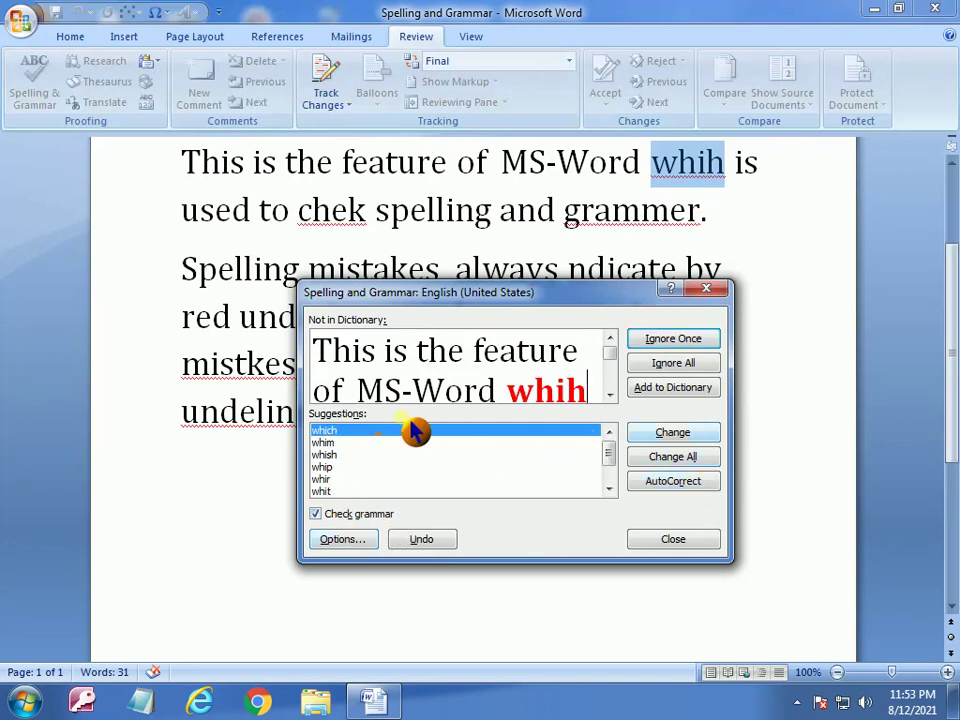
pyautogui.click(686, 438)
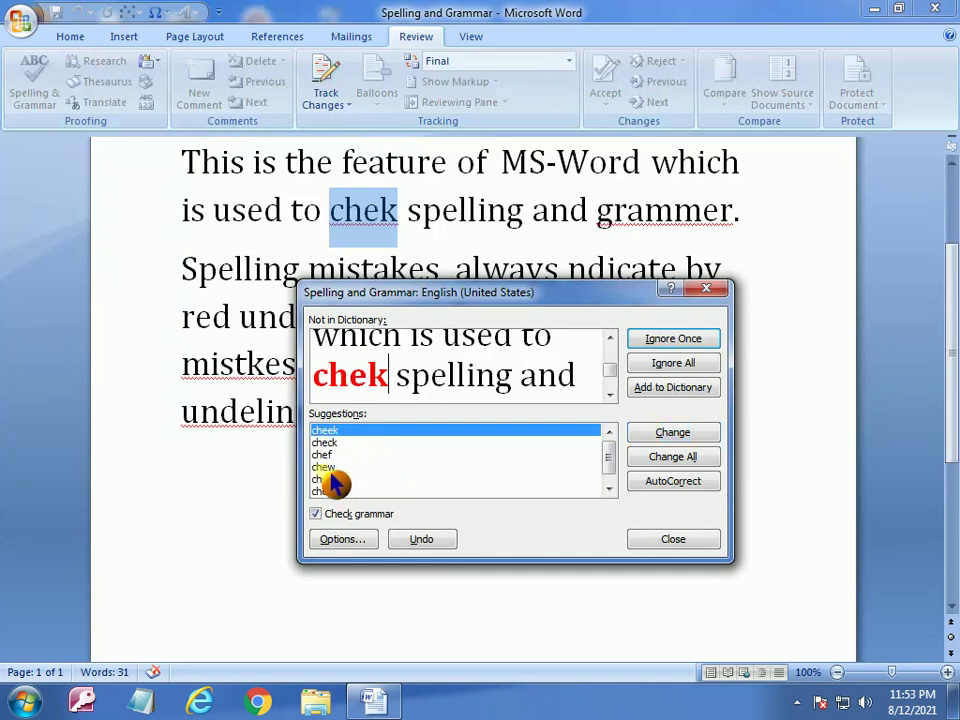
pyautogui.click(328, 443)
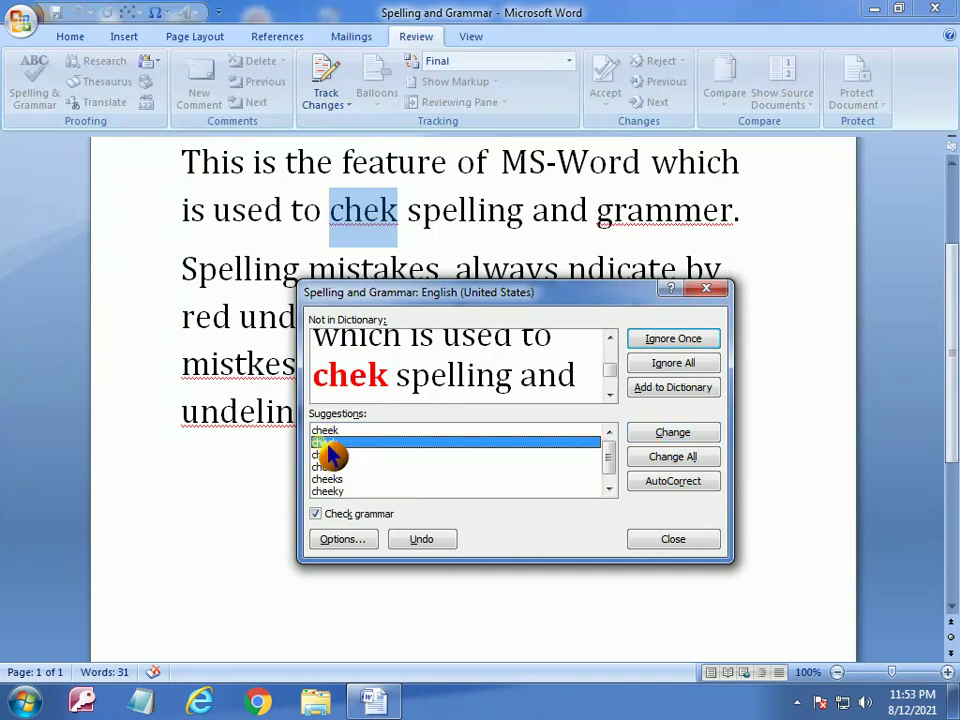
pyautogui.click(688, 440)
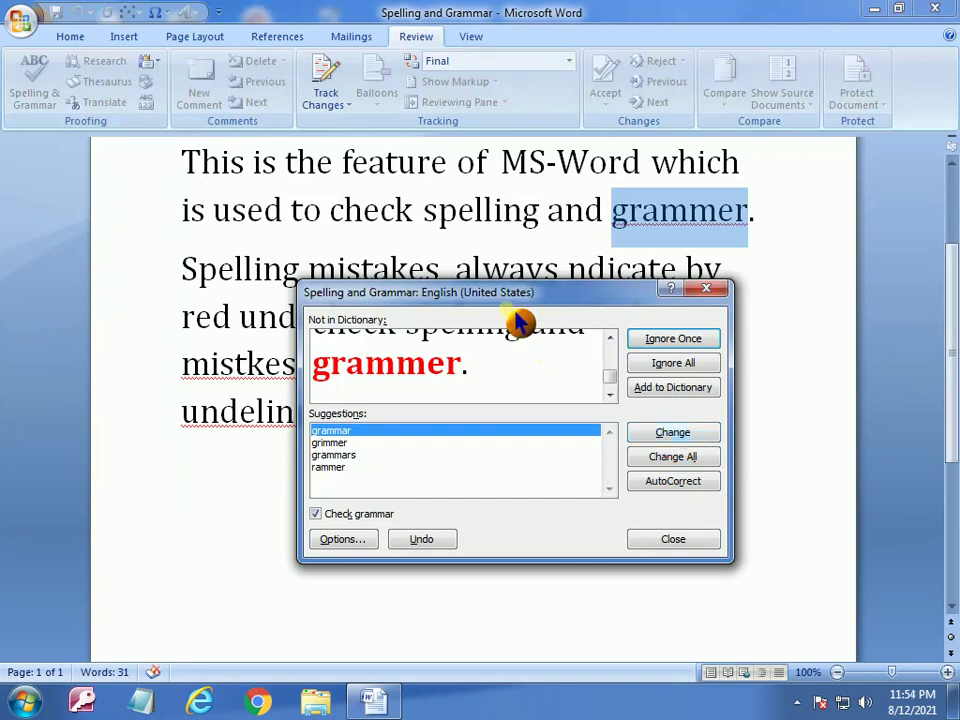
pyautogui.click(680, 439)
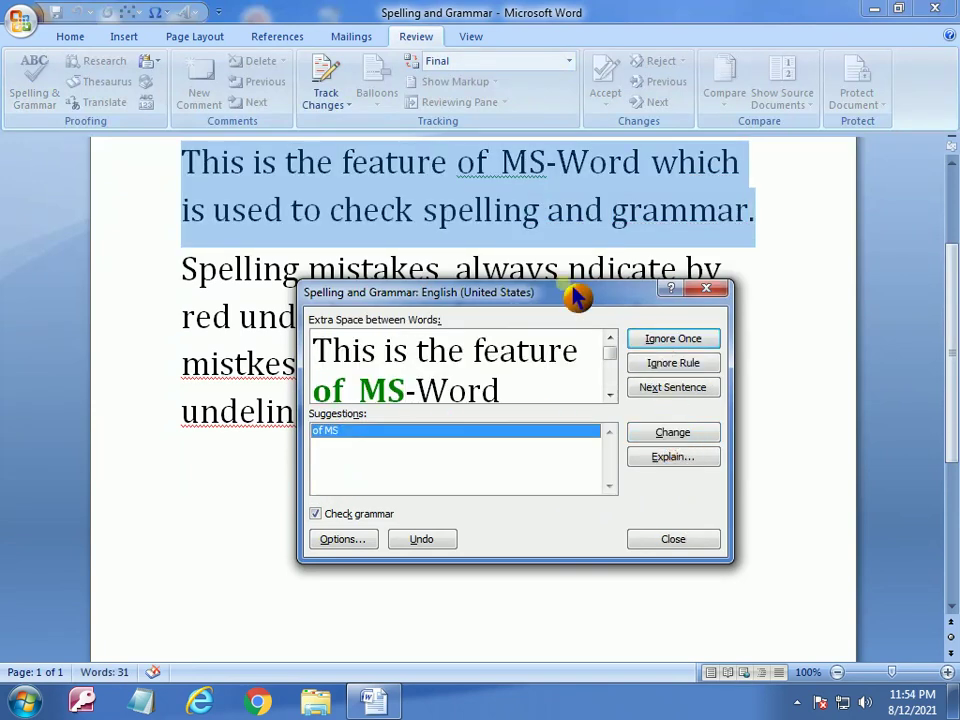
pyautogui.moveTo(575, 297); pyautogui.dragTo(586, 313)
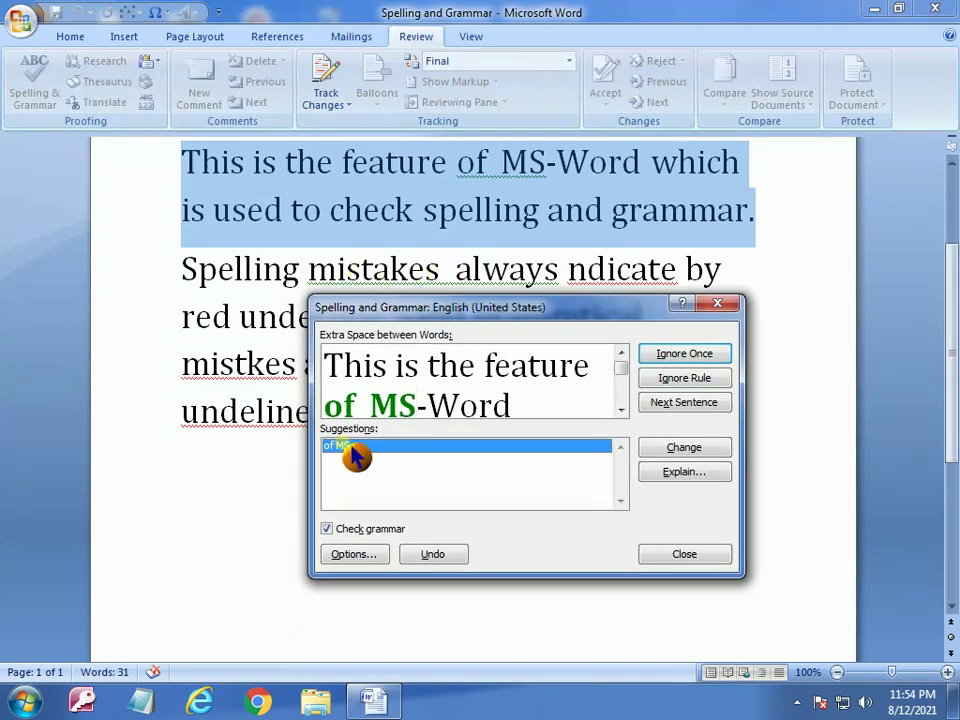
pyautogui.click(686, 458)
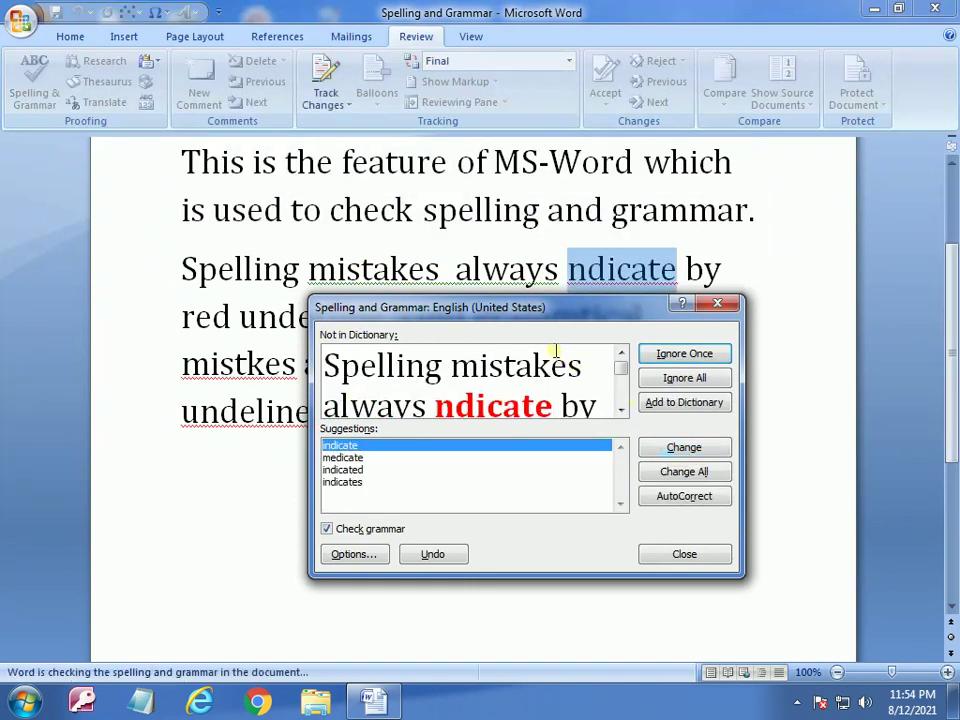
# Fix ndicate, aand, grammtical, mistkes, bygreen and undeline, and remove the double space after mistakes.
pyautogui.moveTo(547, 316); pyautogui.dragTo(543, 347)
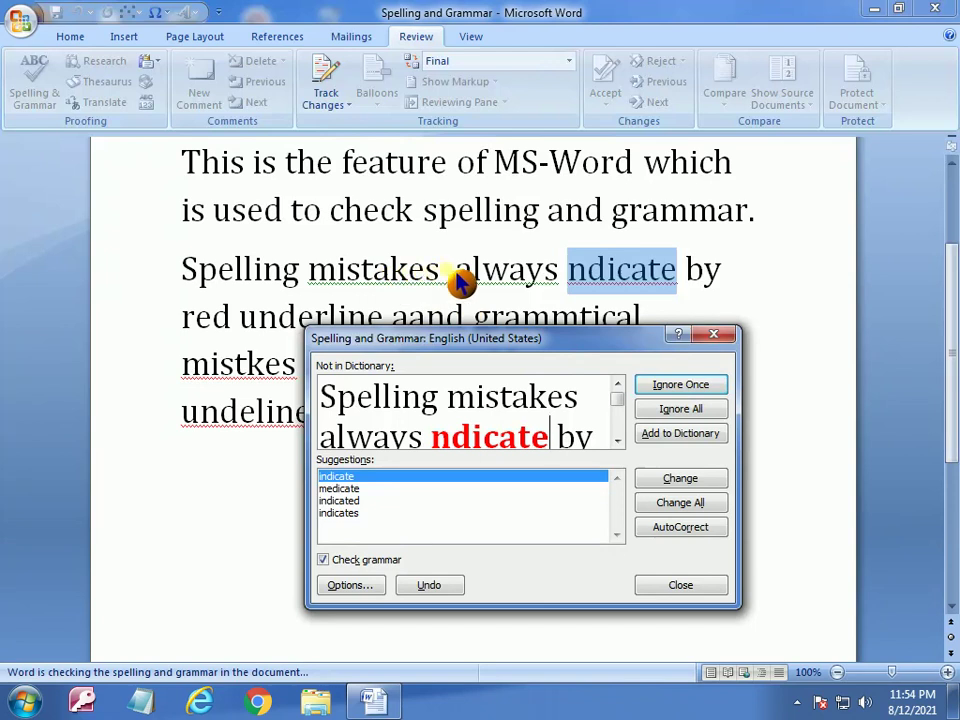
pyautogui.click(686, 483)
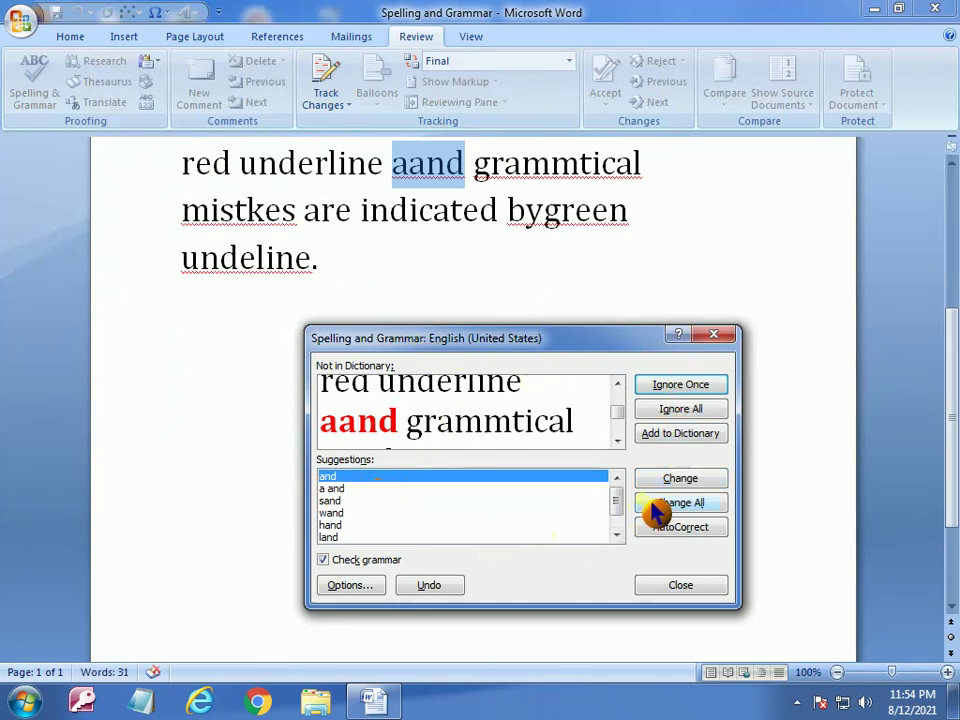
pyautogui.click(680, 484)
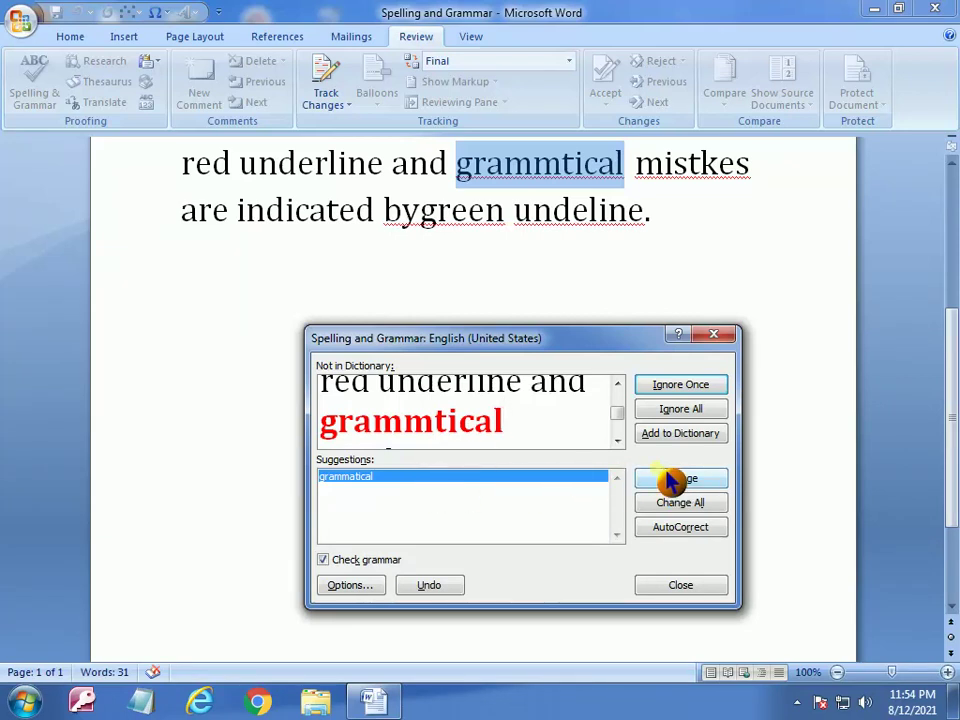
pyautogui.click(672, 482)
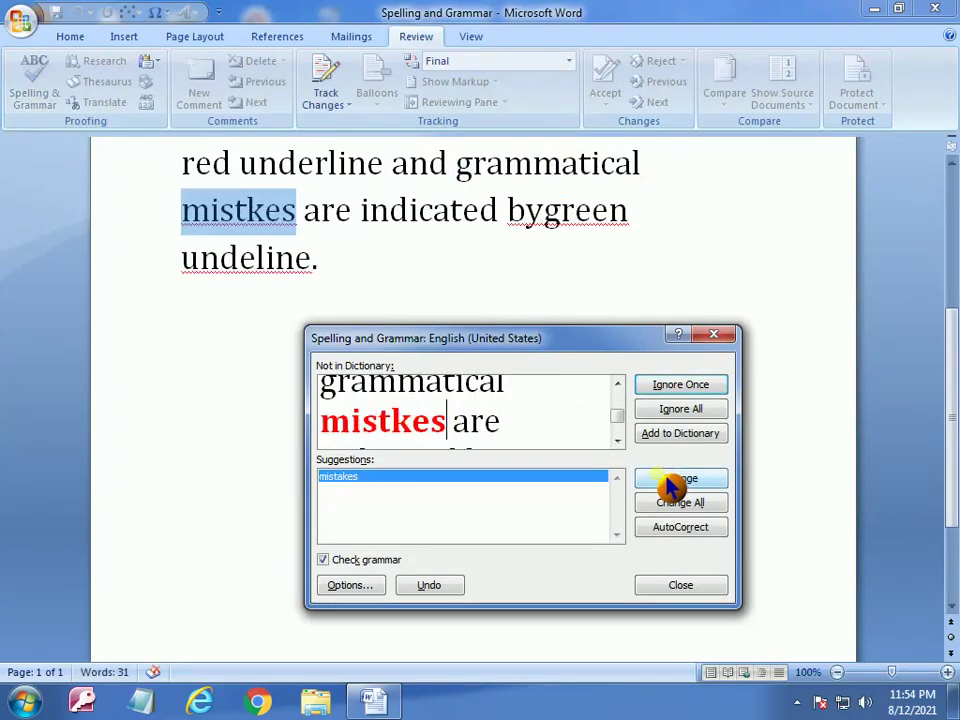
pyautogui.click(672, 484)
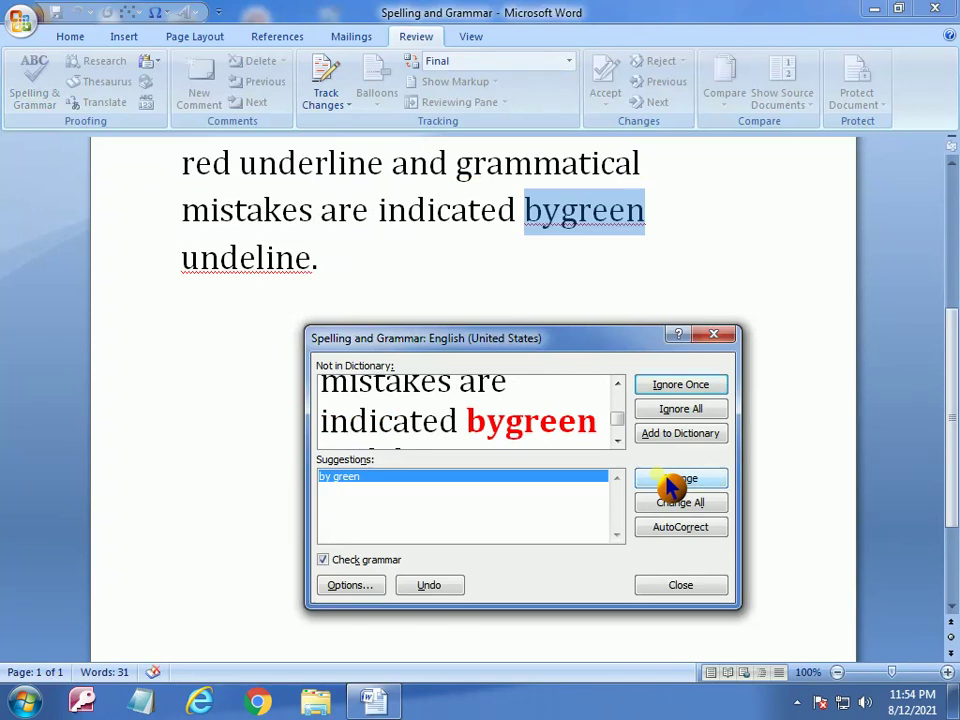
pyautogui.click(672, 482)
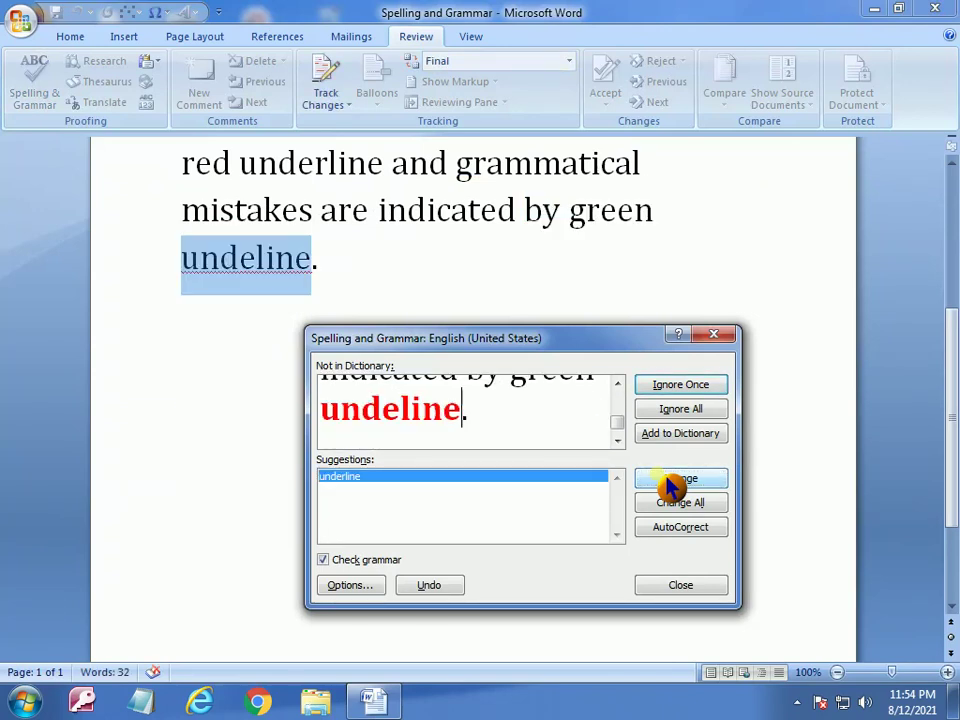
pyautogui.click(672, 487)
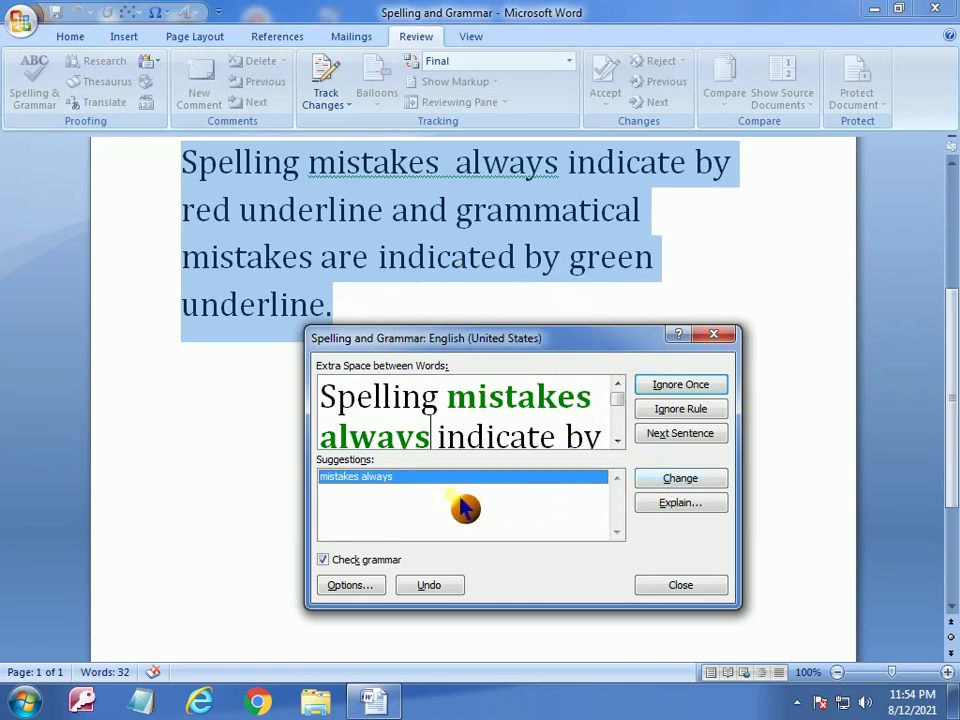
pyautogui.click(681, 481)
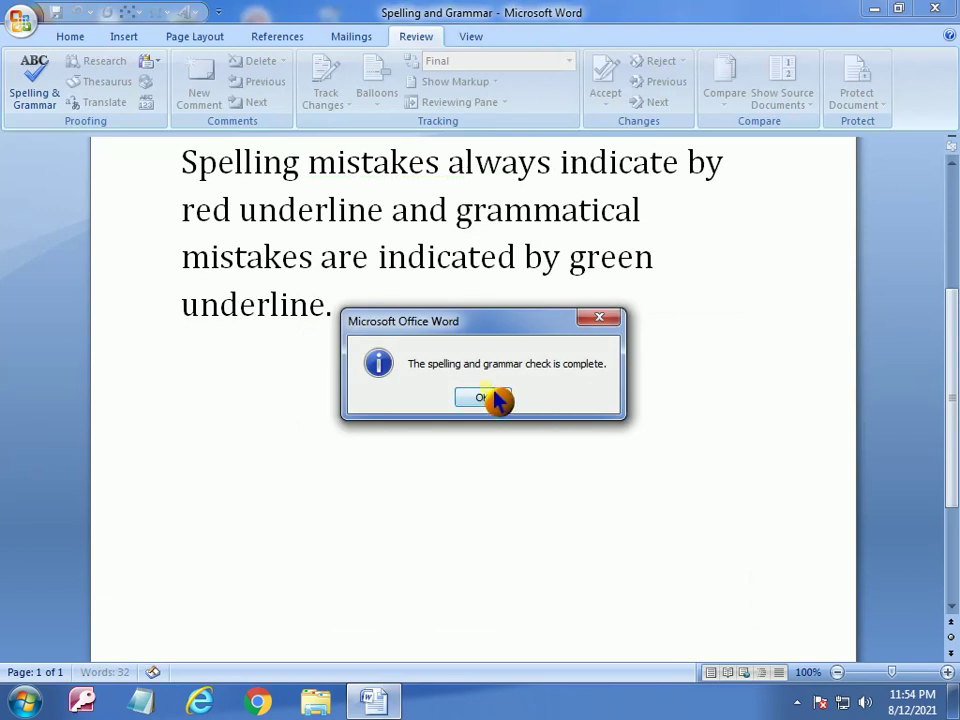
# Dismiss the check-complete message and place the cursor at the first paragraph's start.
pyautogui.click(481, 402)
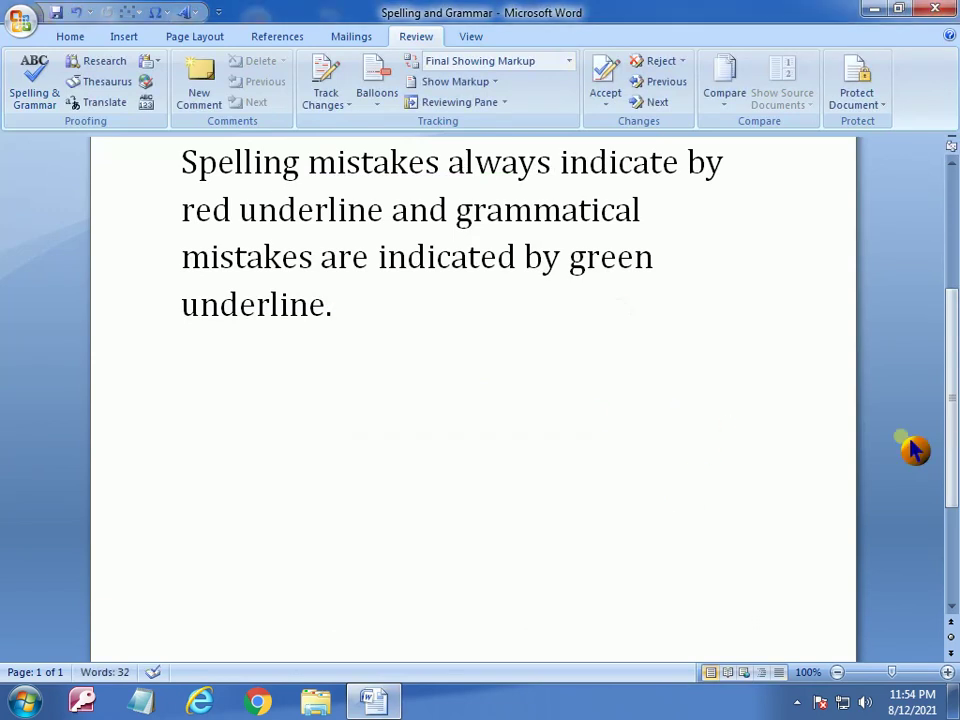
pyautogui.moveTo(955, 430); pyautogui.dragTo(940, 333)
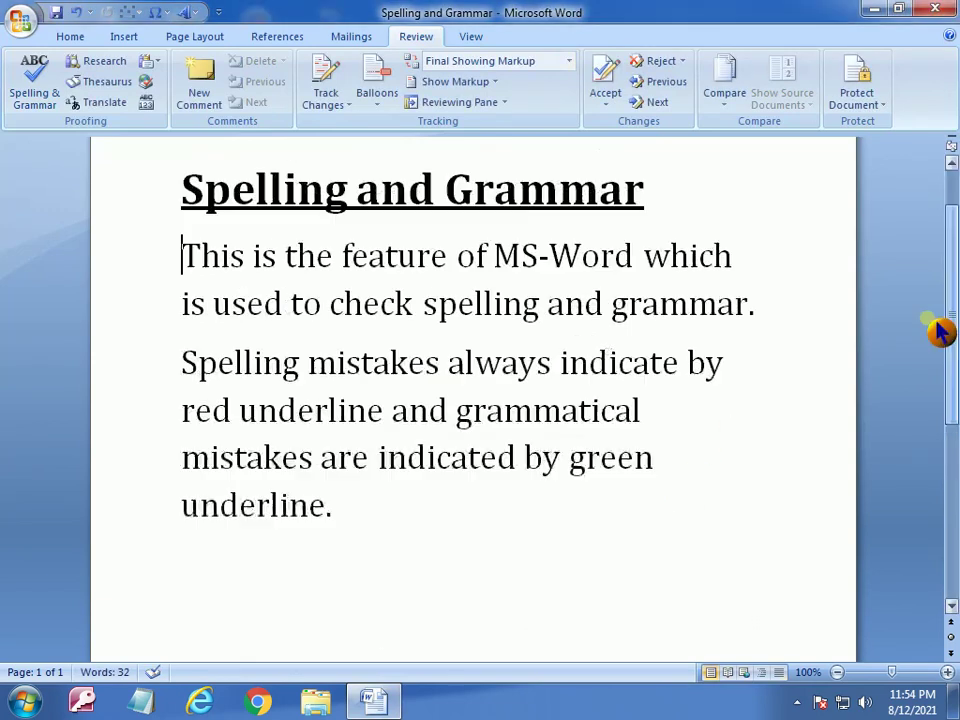
pyautogui.click(182, 256)
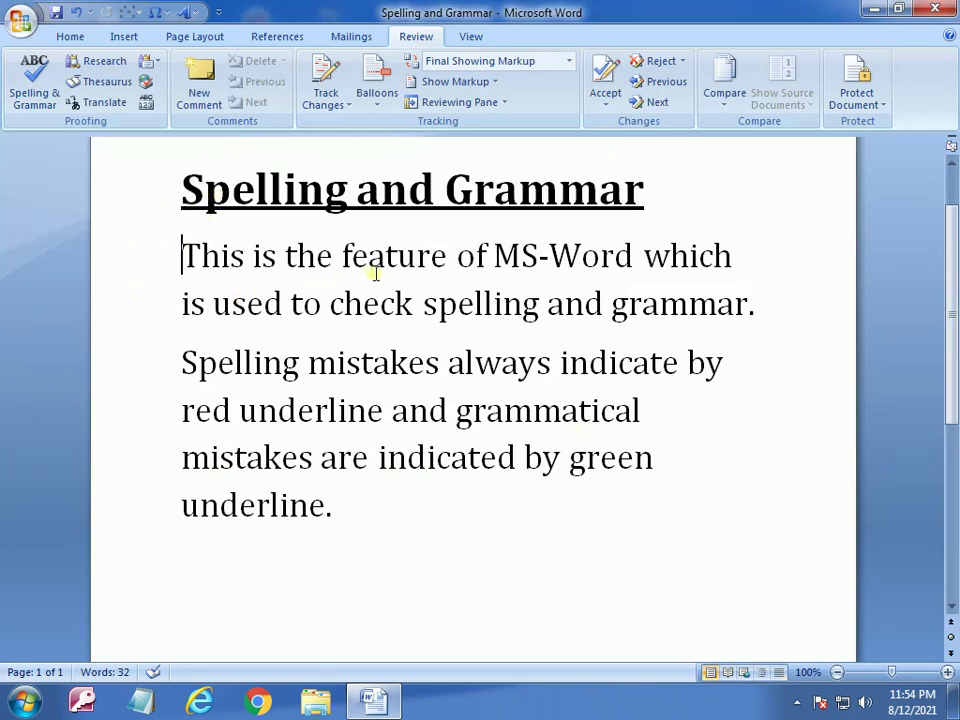